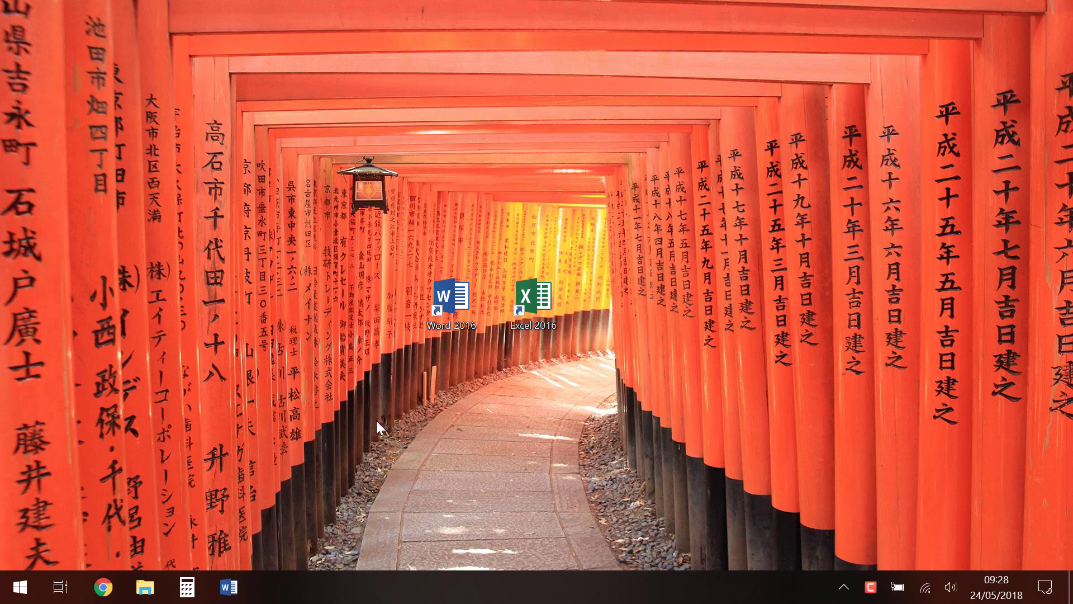
Step: Open the display settings from the desktop and set the scaling of text, apps and other elements to 100%
right_click(313, 420)
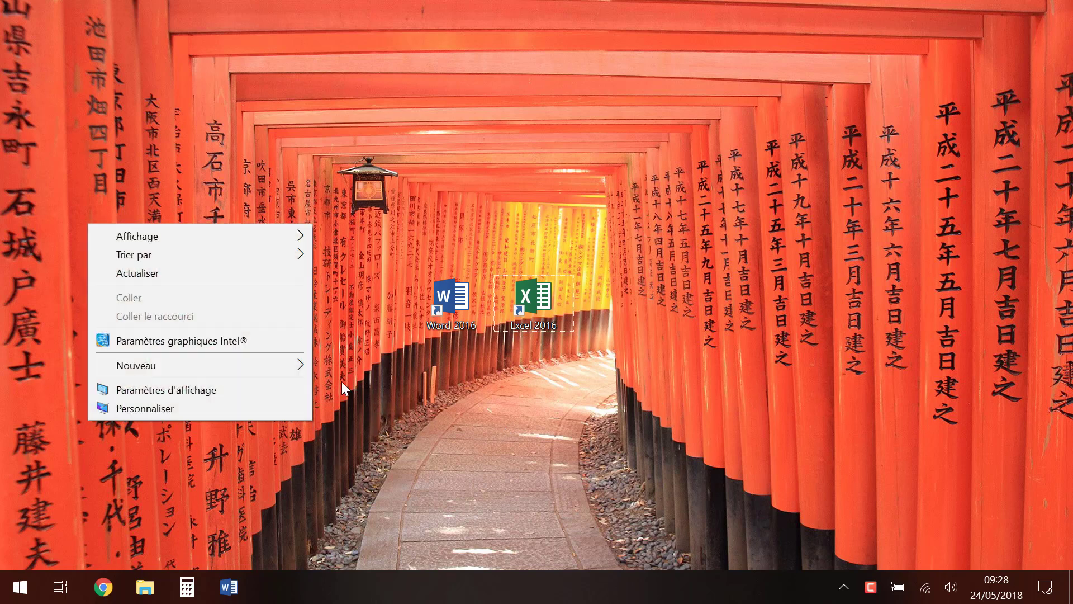
left_click(173, 390)
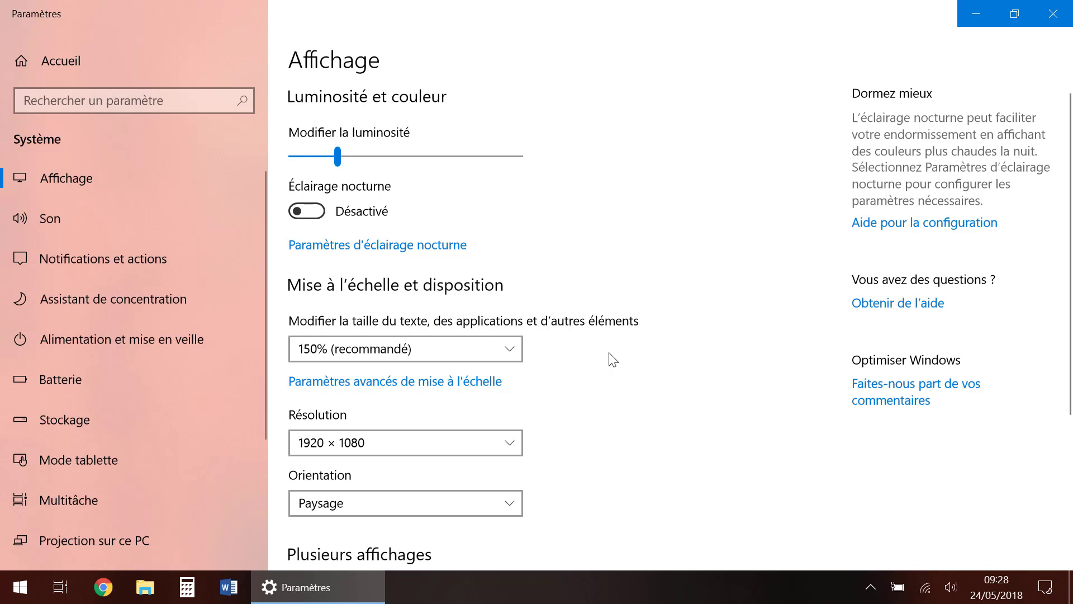
left_click(457, 352)
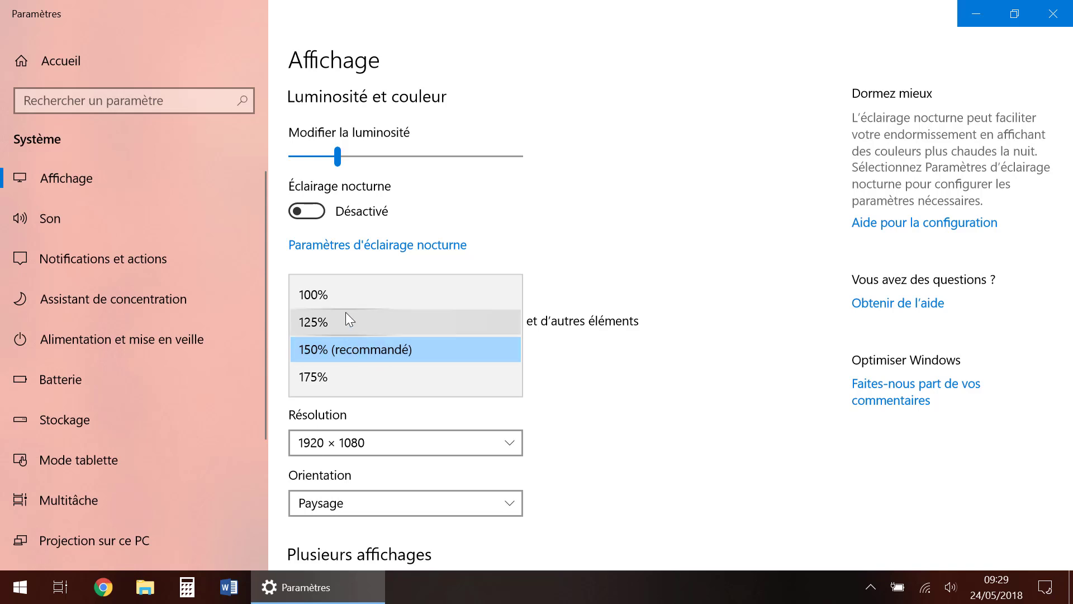
left_click(383, 296)
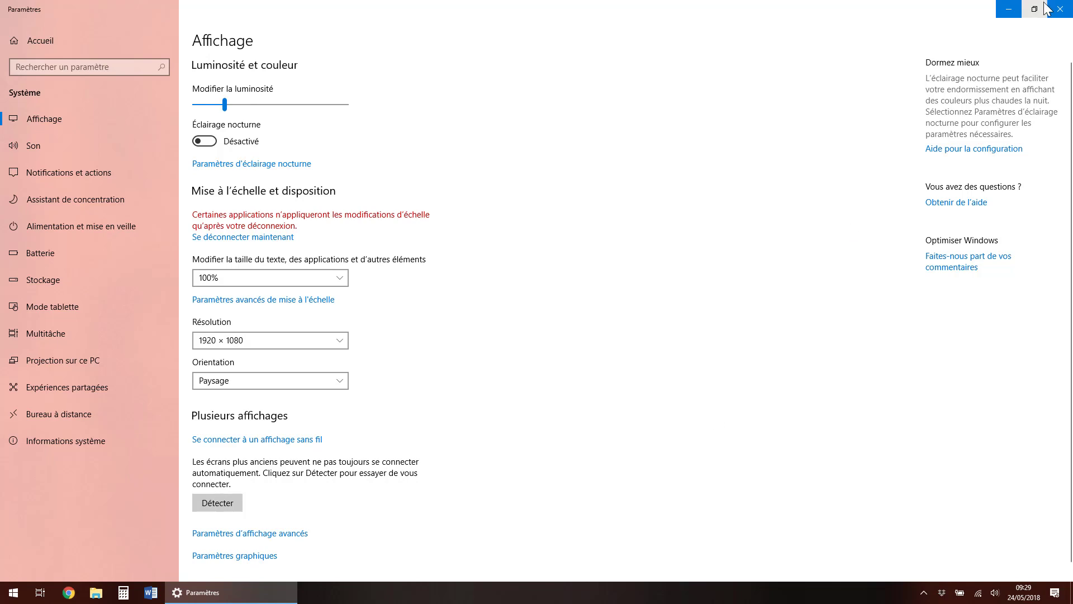
Step: Minimize the settings window and open File Explorer to examine the desktop and folder window at the current scaling
left_click(1010, 13)
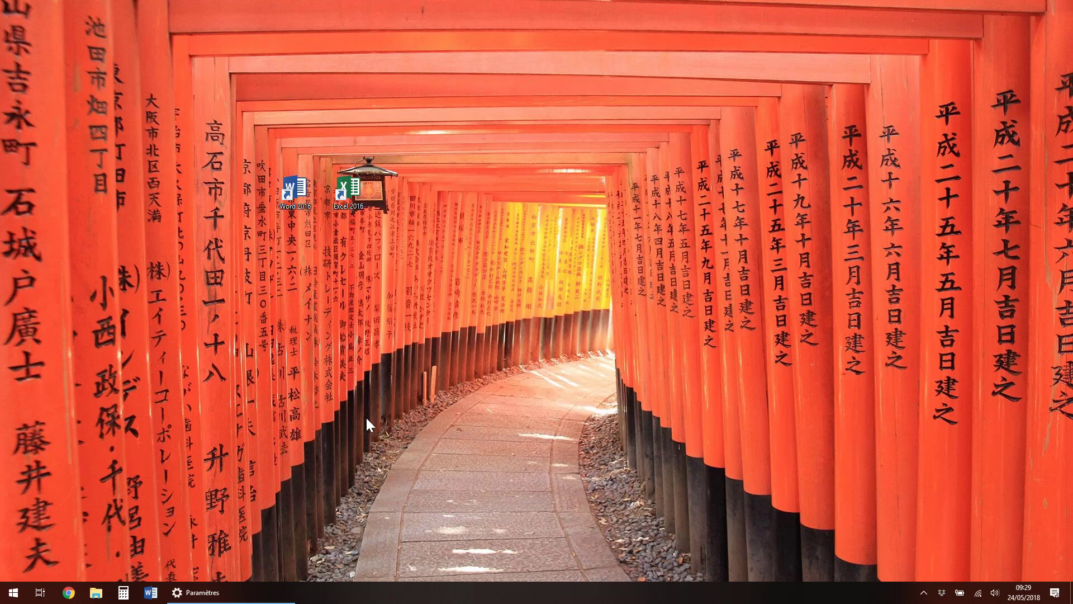
left_click(96, 594)
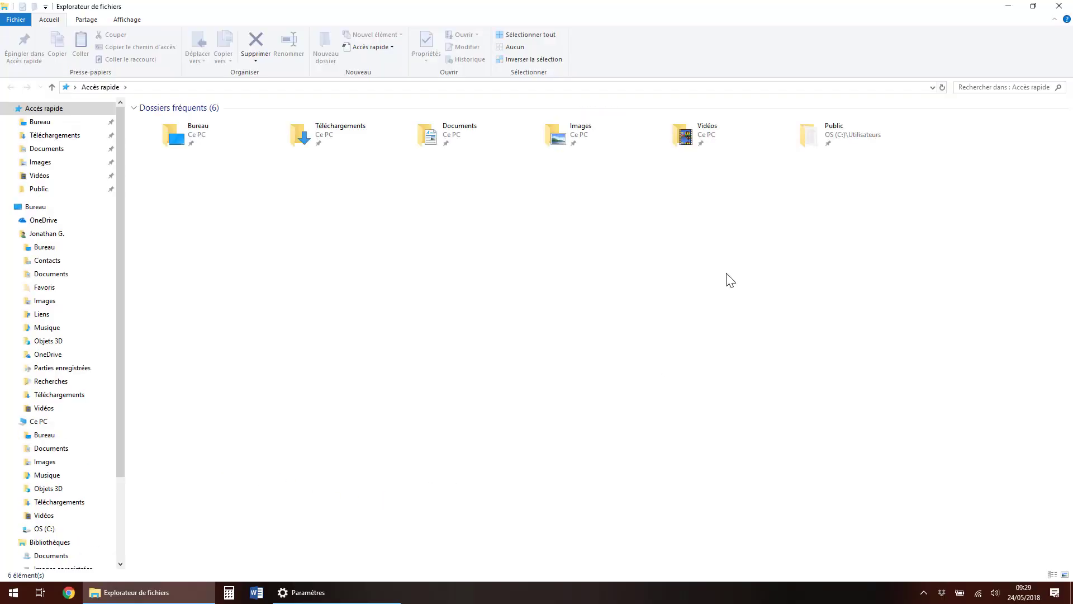
Step: Return to the display settings and set the scaling of text, apps and other elements to 150% (recommandé)
left_click(353, 595)
left_click(295, 280)
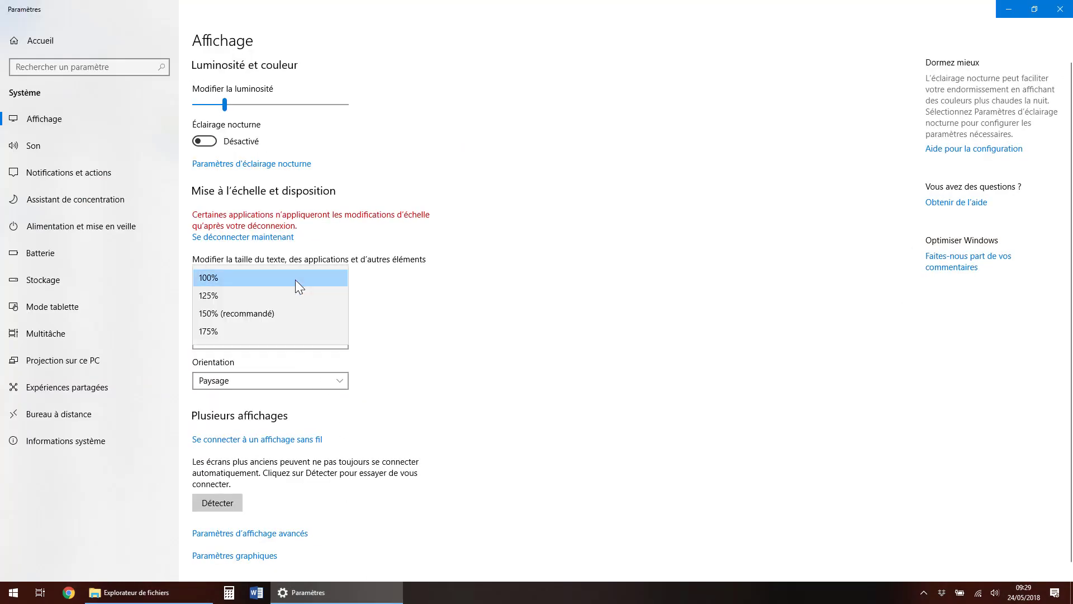
left_click(278, 311)
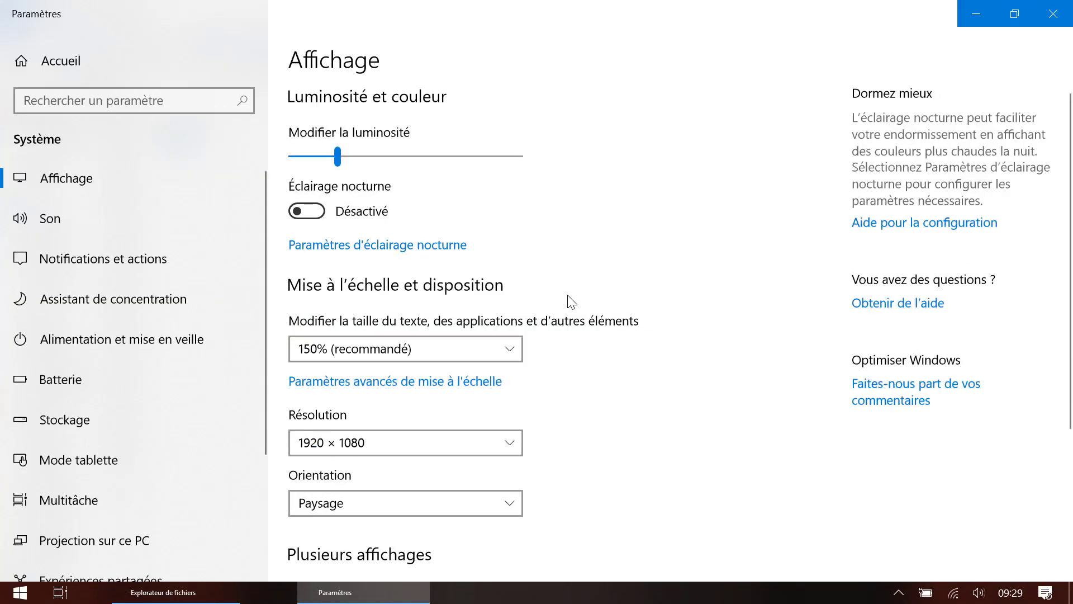
Step: Examine File Explorer at the new scaling, return to the display settings and keep the scaling at 150% (recommandé)
left_click(173, 587)
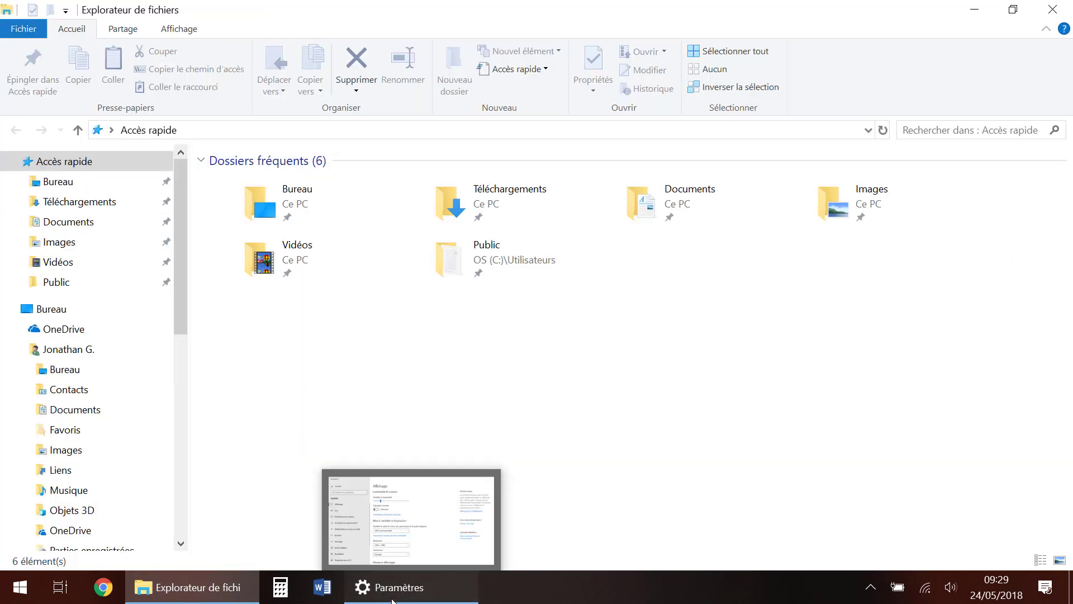
left_click(393, 601)
left_click(414, 345)
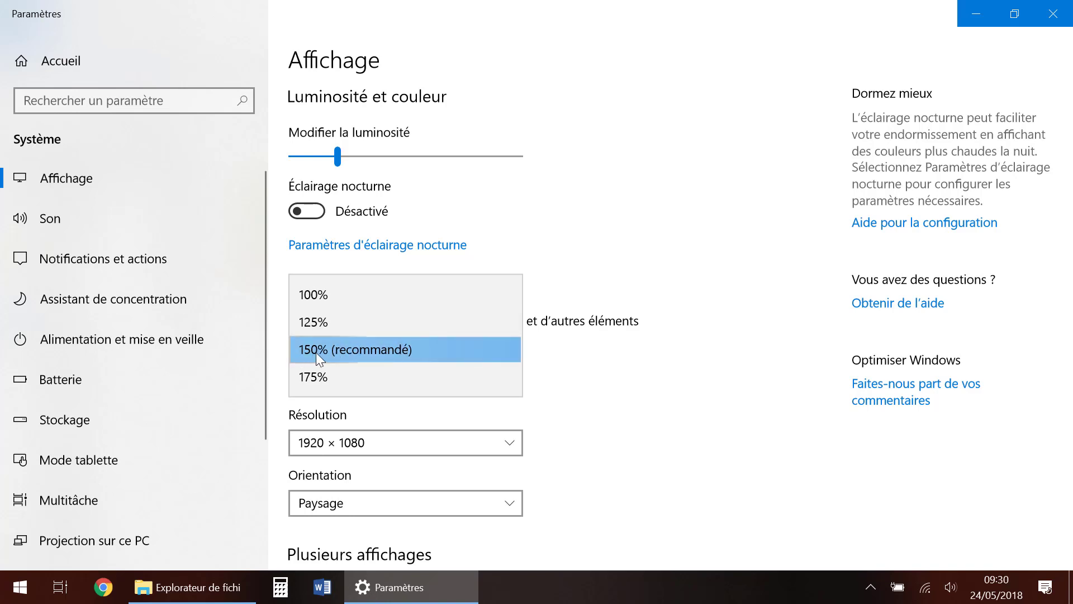
left_click(394, 347)
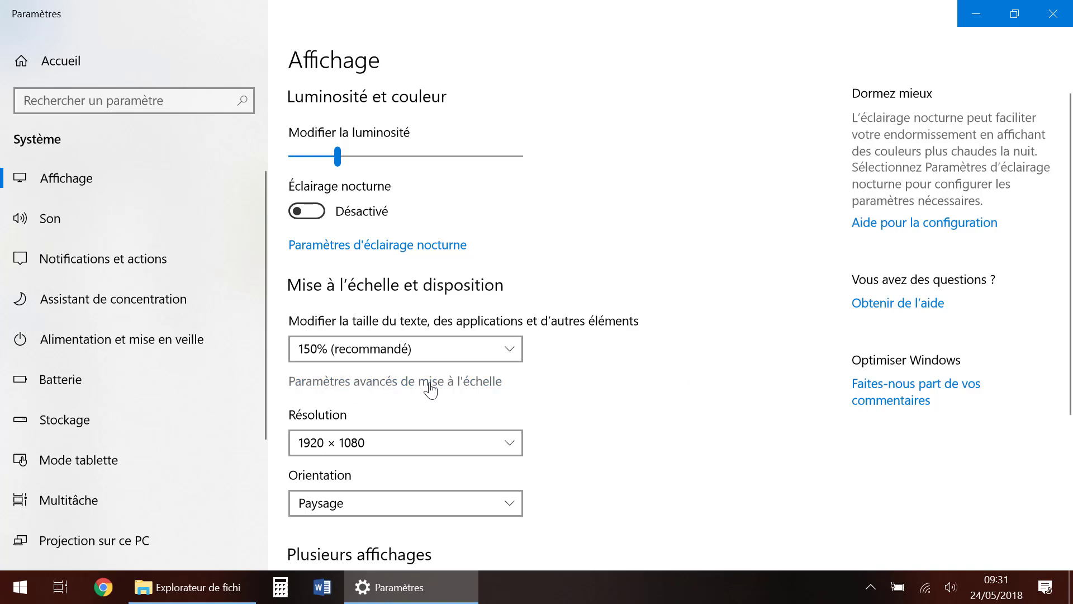
Step: In the advanced scaling settings, enable letting Windows try to fix apps so they are not blurry
left_click(381, 385)
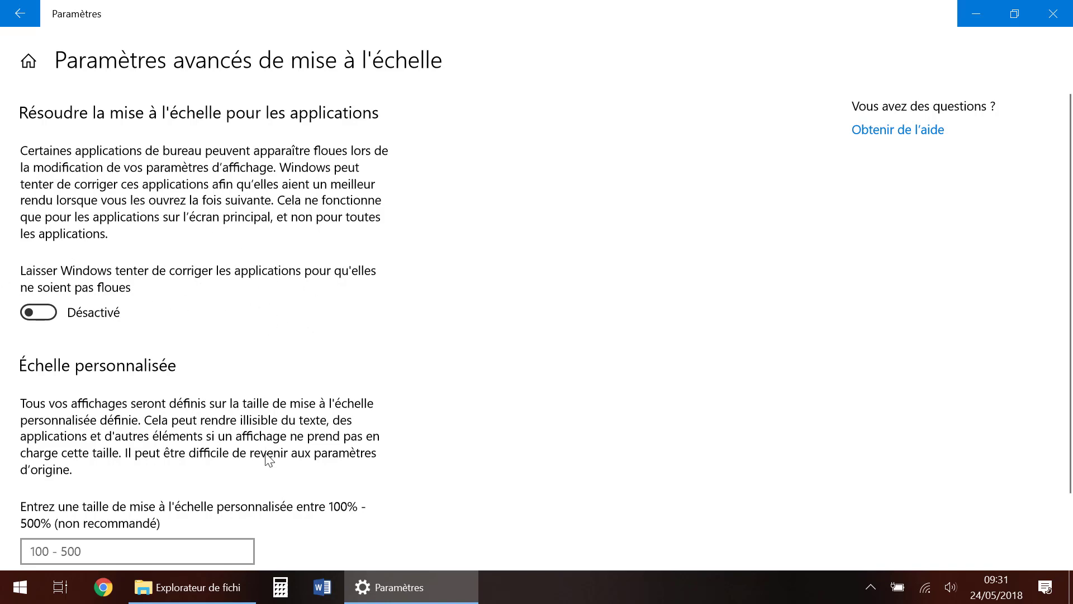
left_click(20, 13)
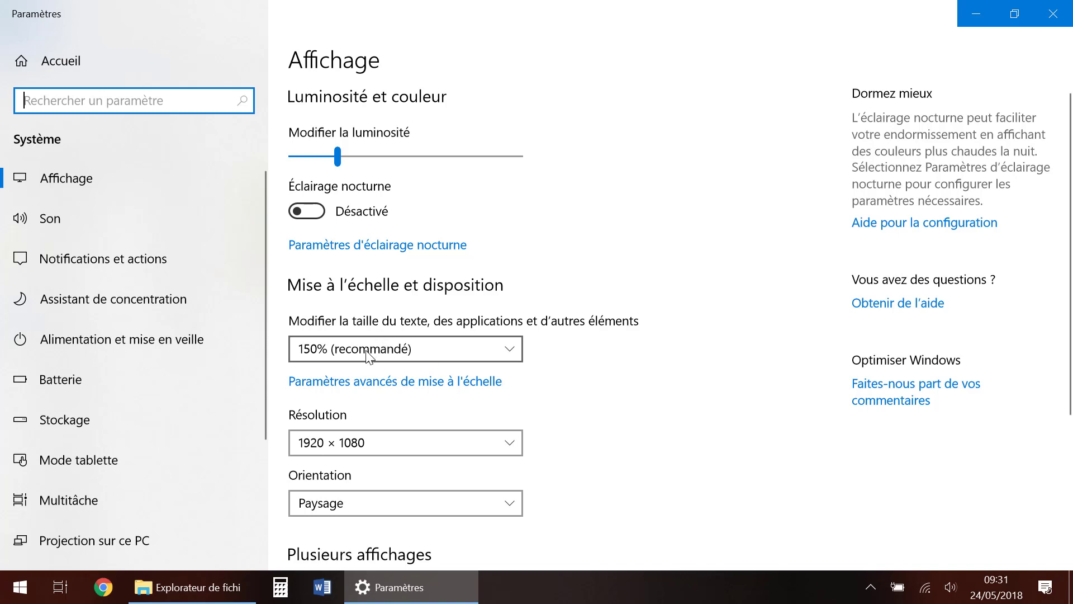
left_click(407, 382)
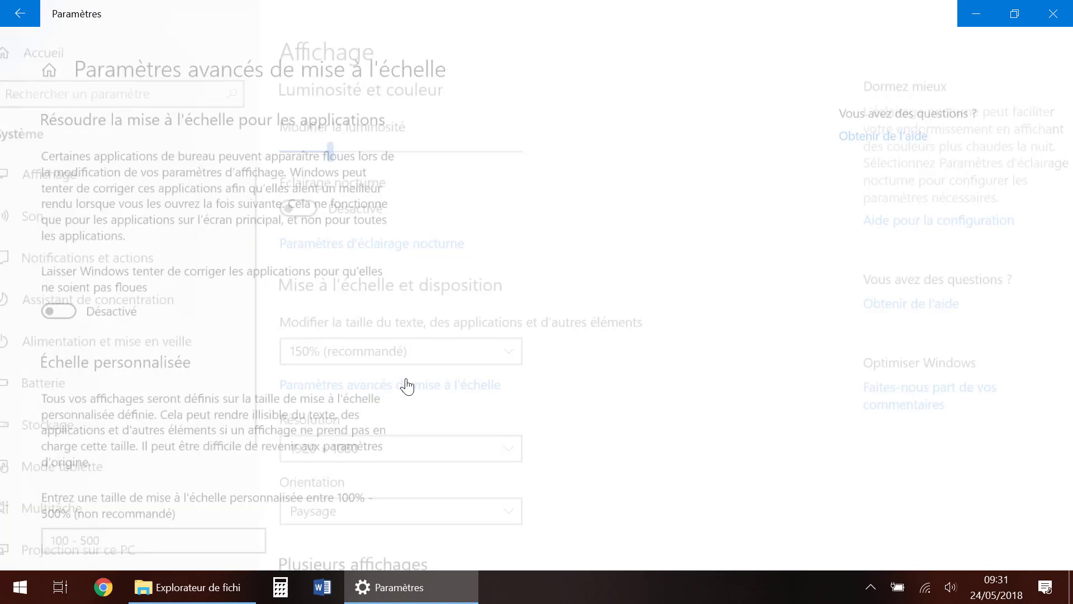
left_click_drag(27, 313, 47, 322)
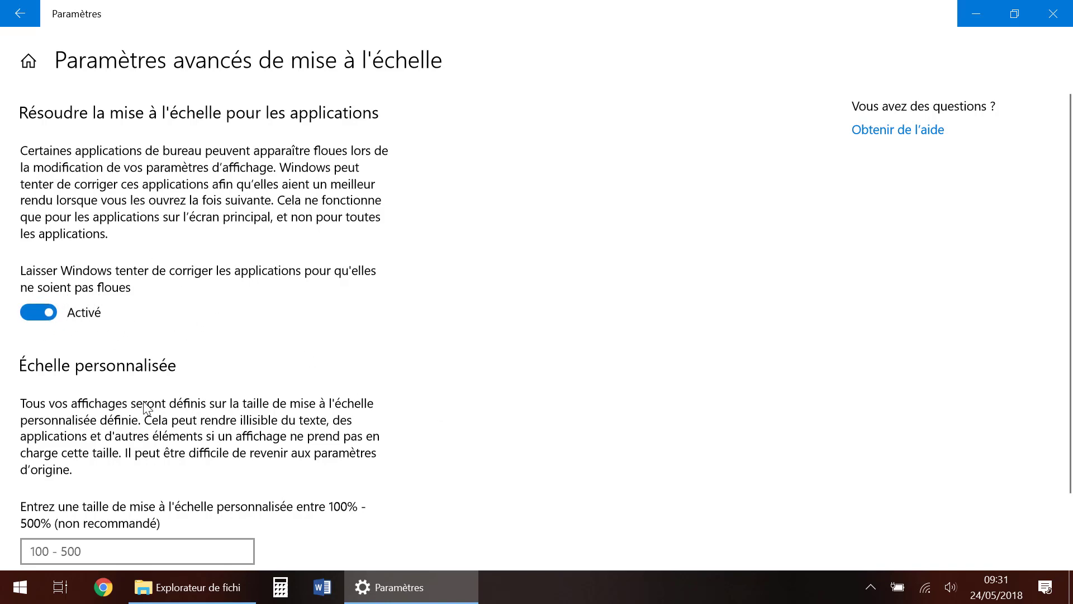
Step: Review the custom scaling section and the preset scaling choices on the Affichage page without changing them
scroll(144, 407, "down", 2)
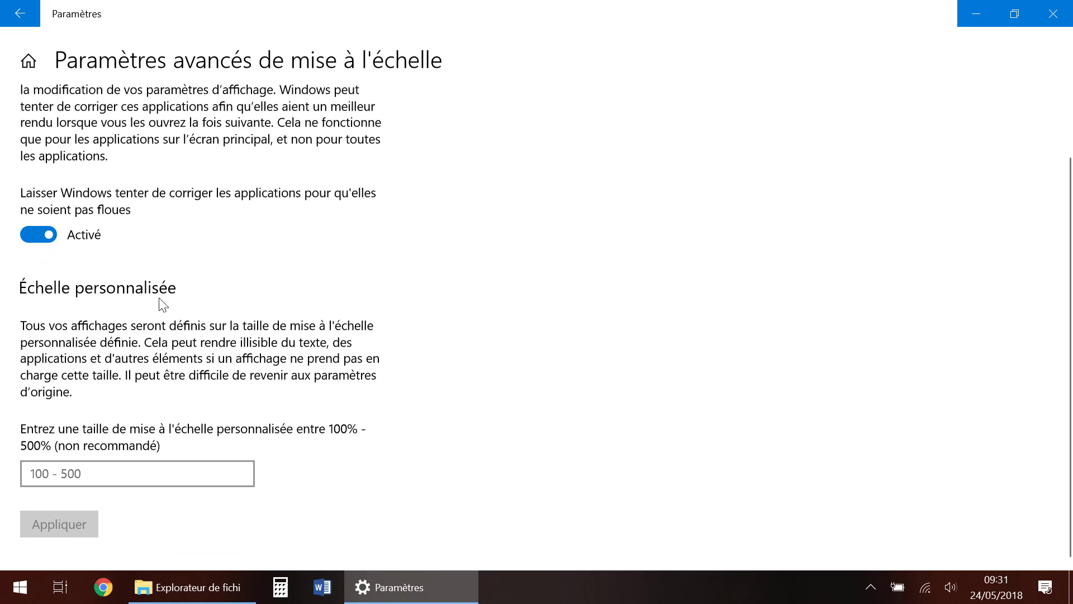
left_click(20, 14)
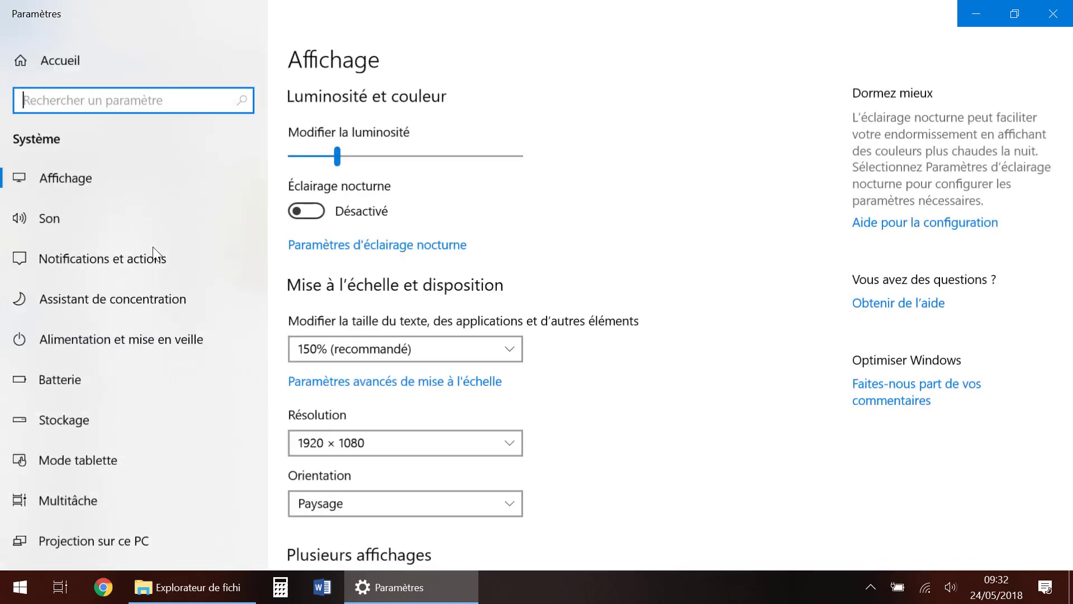
left_click(387, 348)
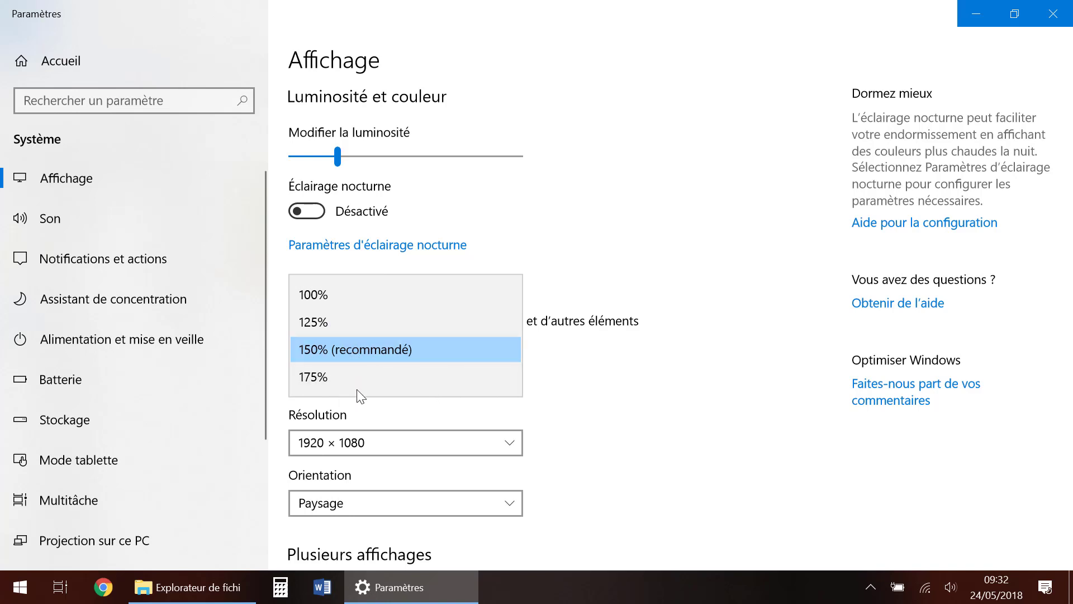
left_click(614, 372)
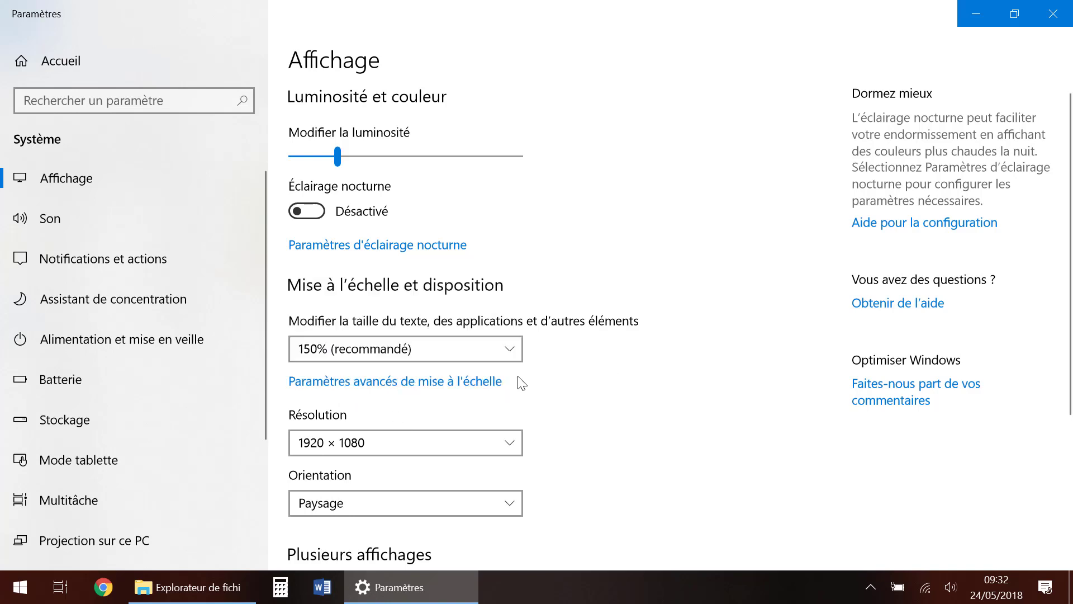
Step: Reopen the advanced scaling settings and apply a custom scaling size of 250%
left_click(390, 385)
scroll(236, 447, "down", 2)
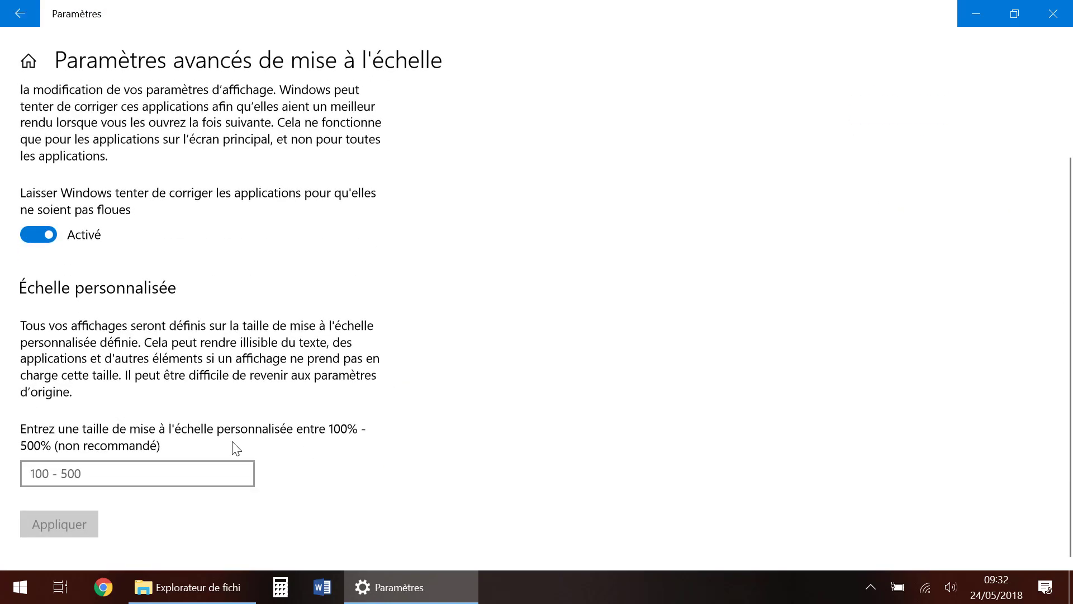
left_click(105, 473)
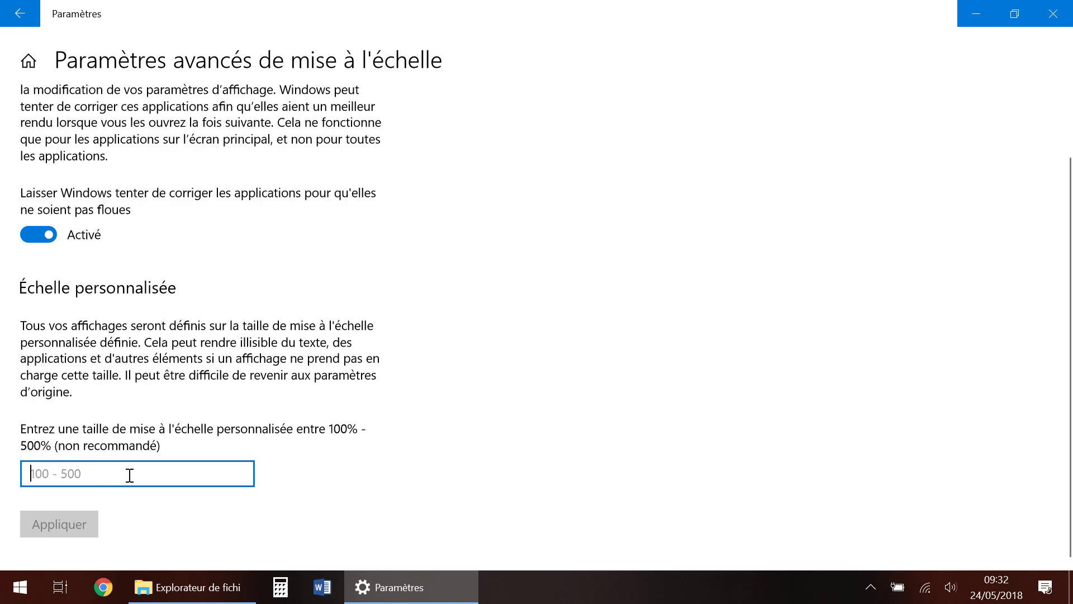
type("22")
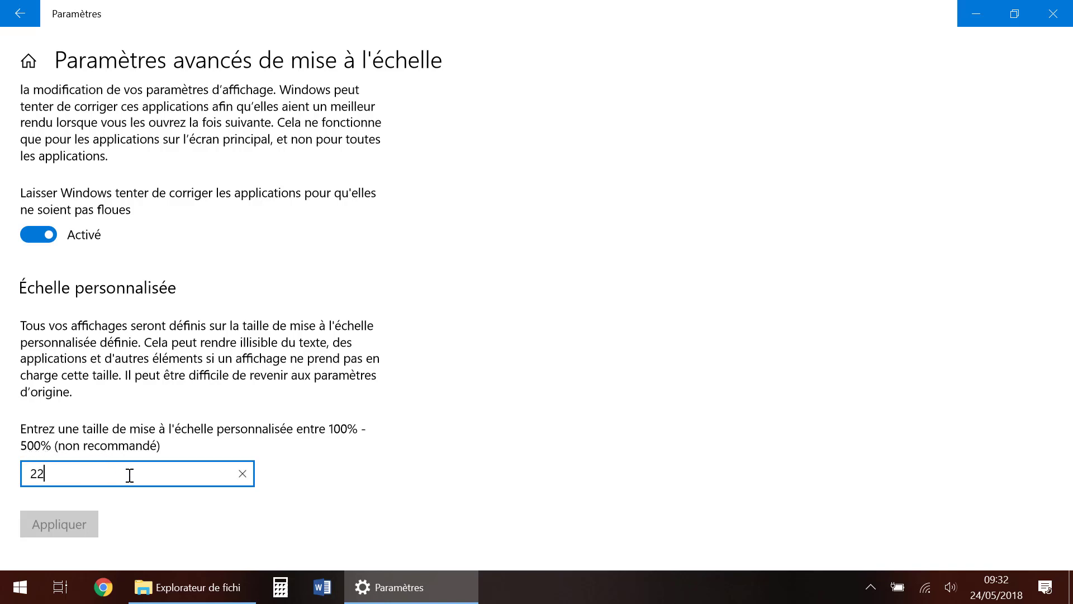
type("0")
left_click(61, 525)
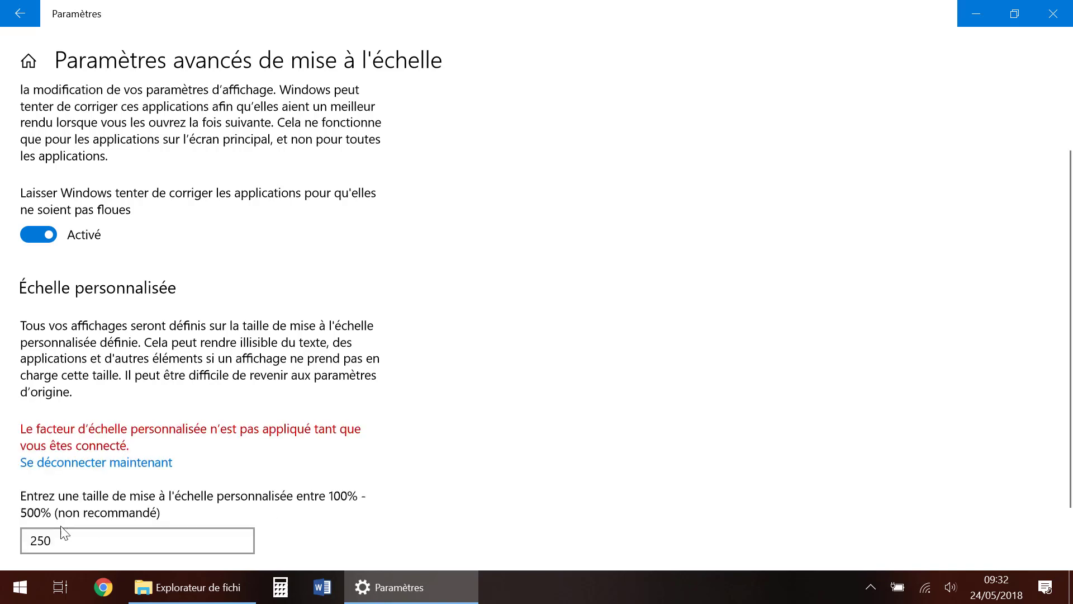
scroll(366, 465, "down", 2)
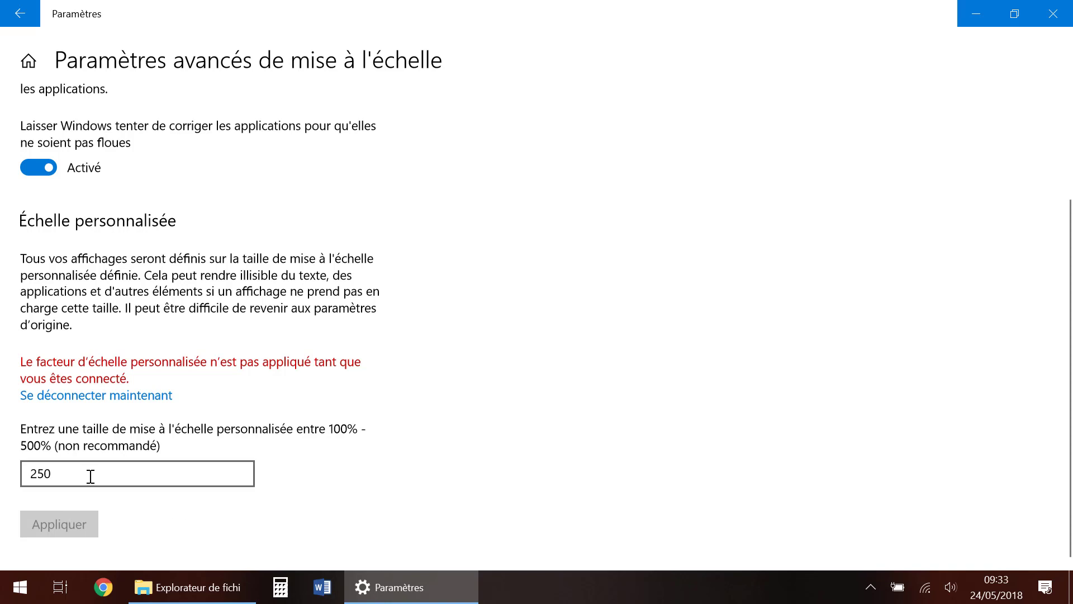
Step: Clear the custom scaling size without applying it and return to the Affichage page
left_click_drag(91, 476, 21, 473)
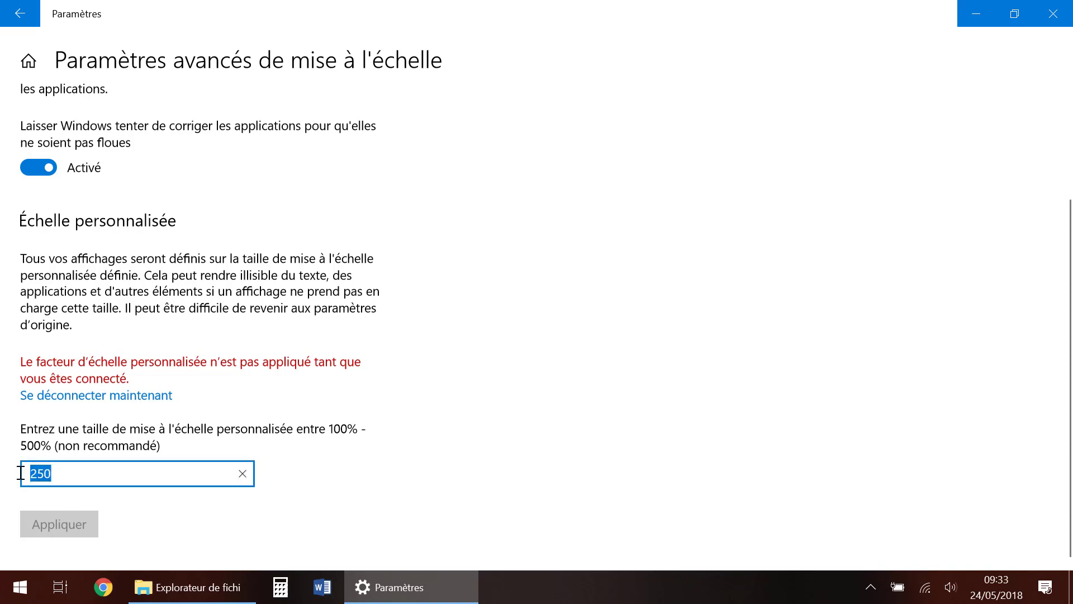
key("BackSpace")
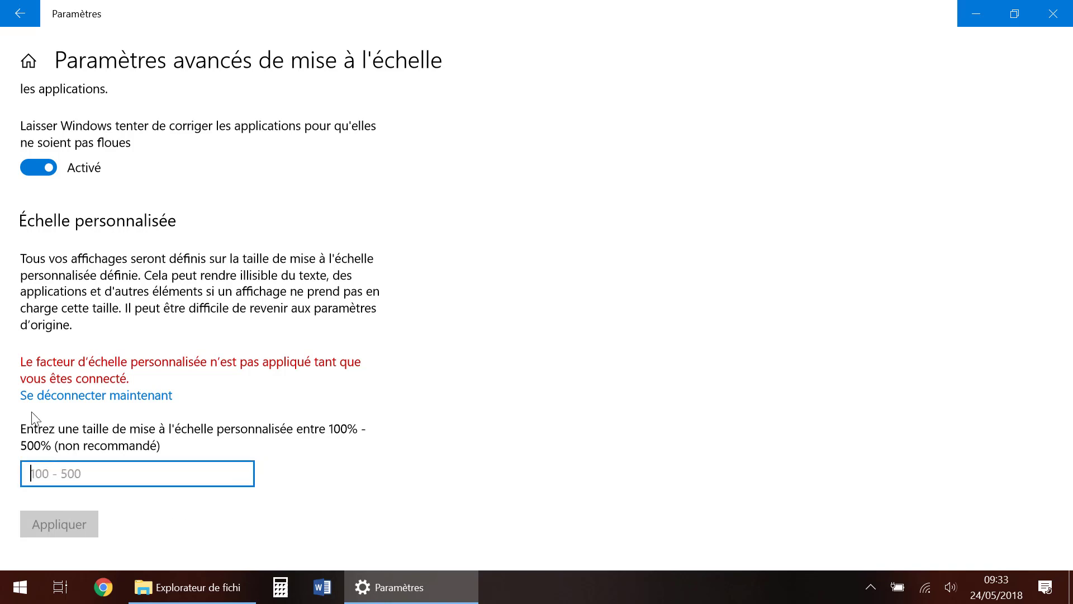
left_click(20, 13)
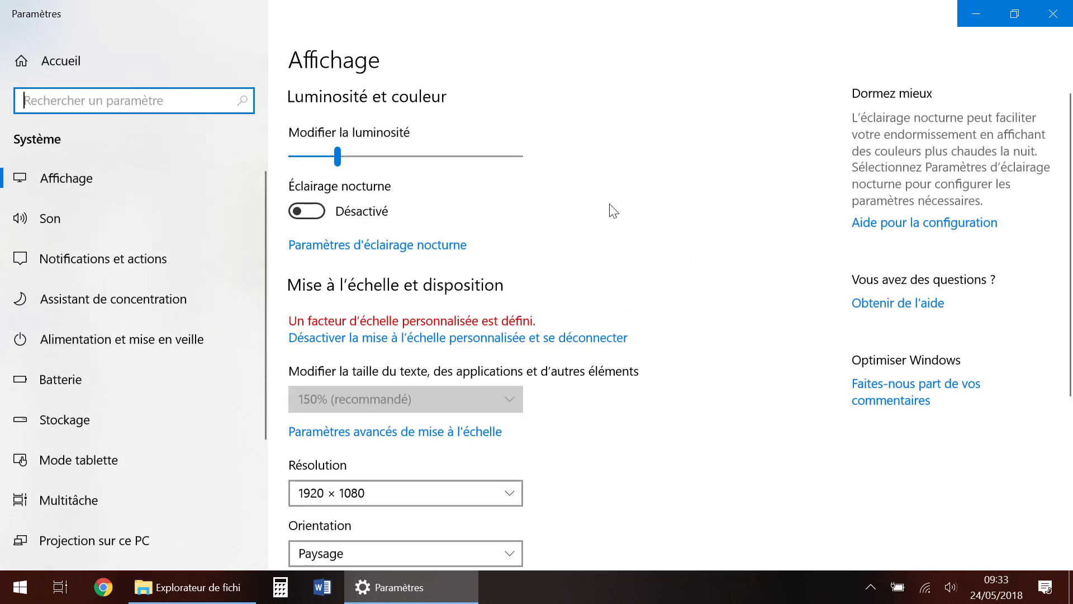
Step: Close the settings and File Explorer windows and reopen the display settings from the desktop
left_click(1054, 18)
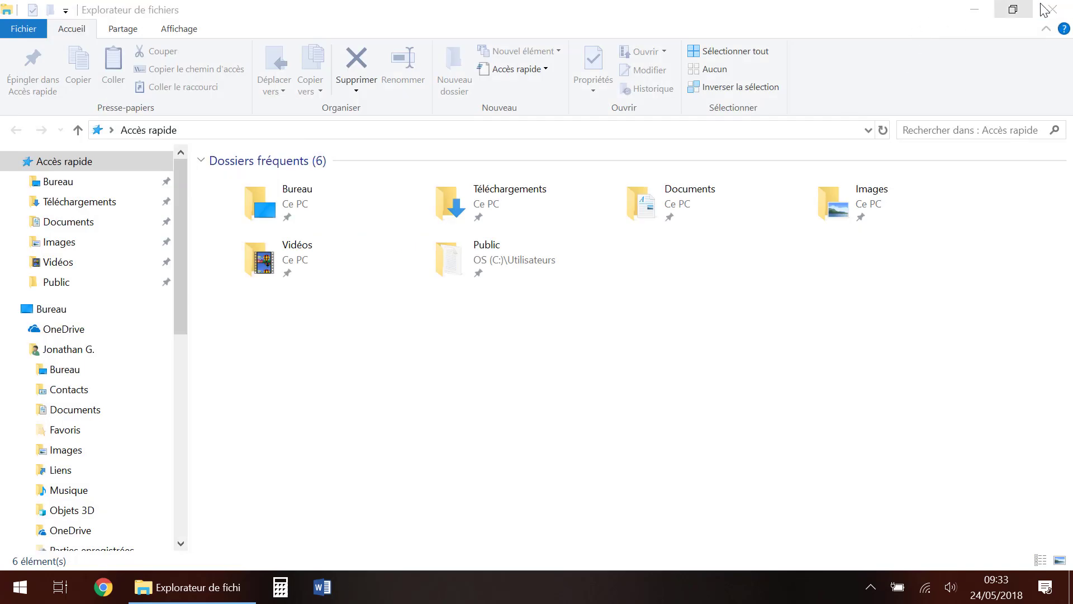
left_click(1046, 9)
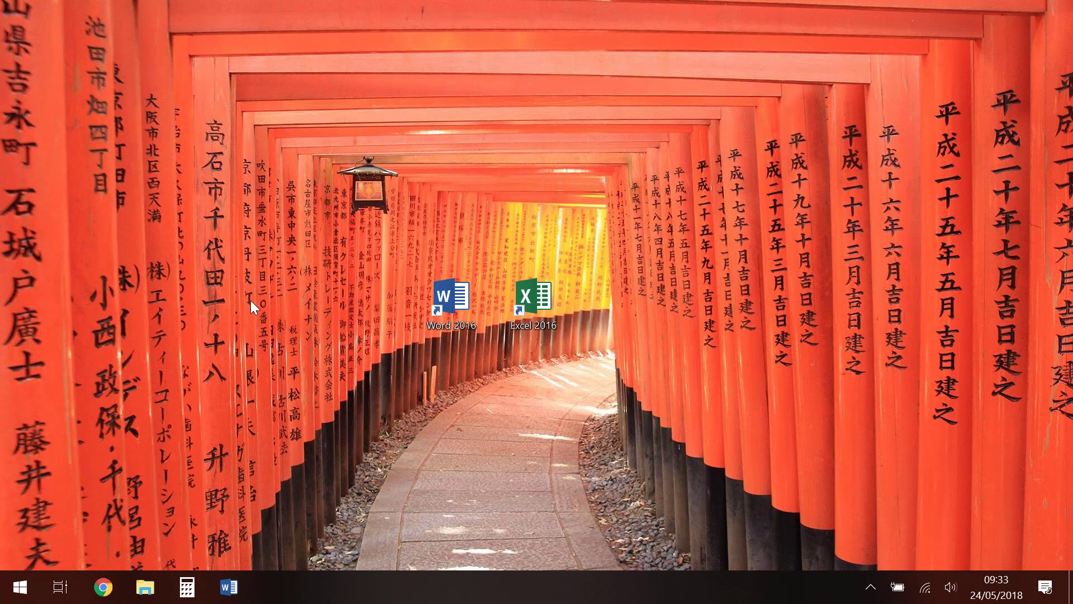
right_click(250, 305)
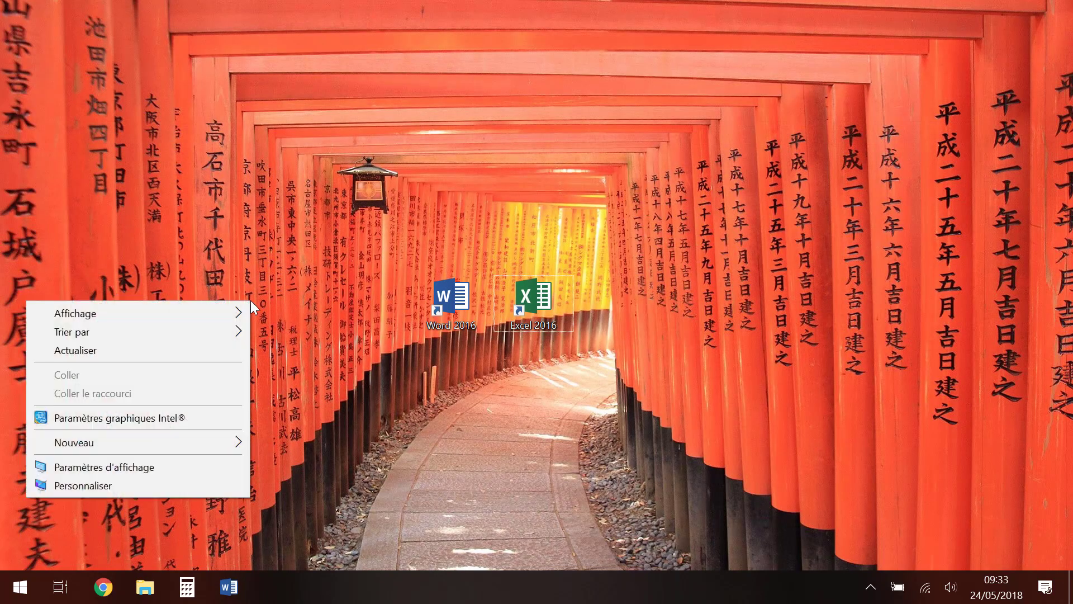
left_click(90, 468)
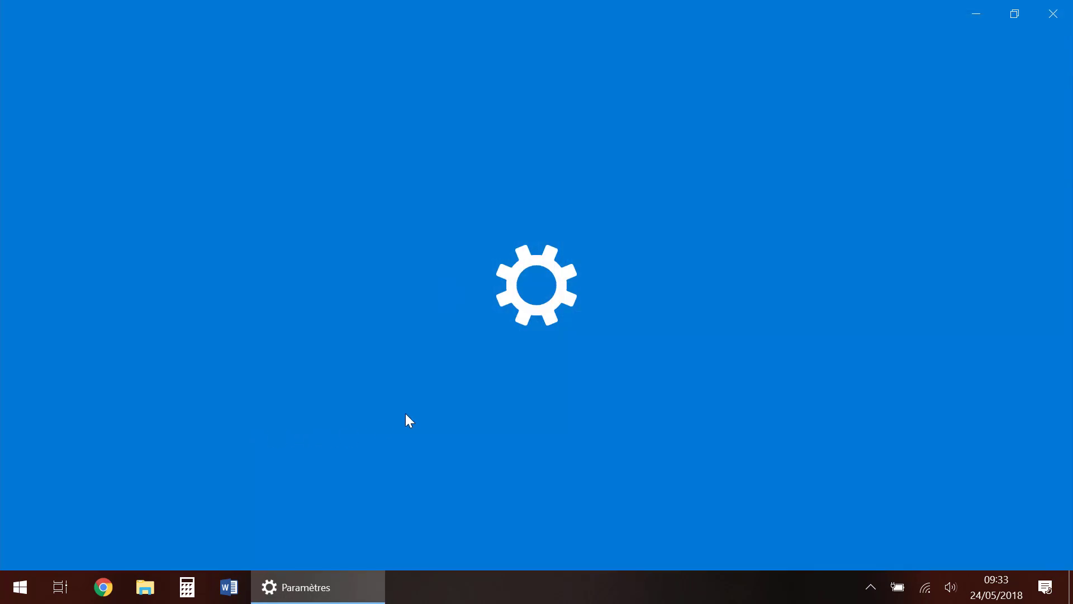